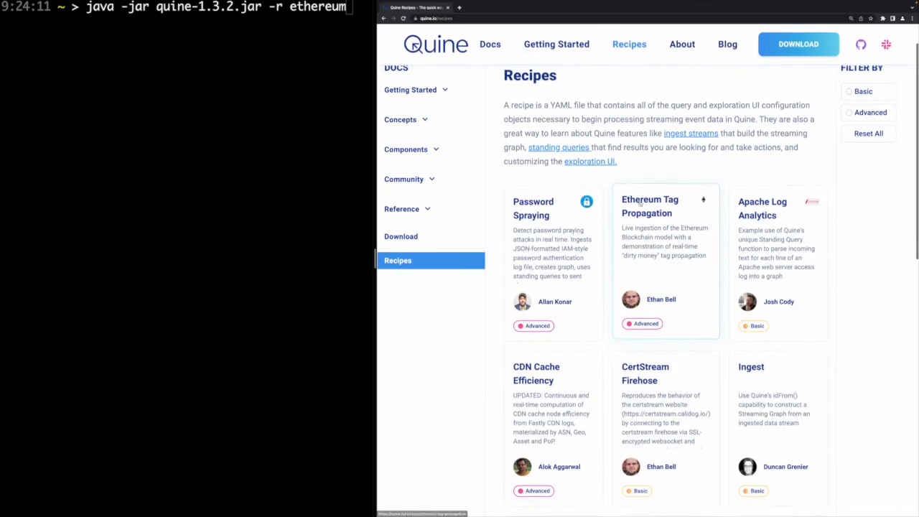
Open the Ethereum Tag Propagation recipe page and run java -jar quine-1.3.2.jar -r ethereum in the terminal.
click(657, 204)
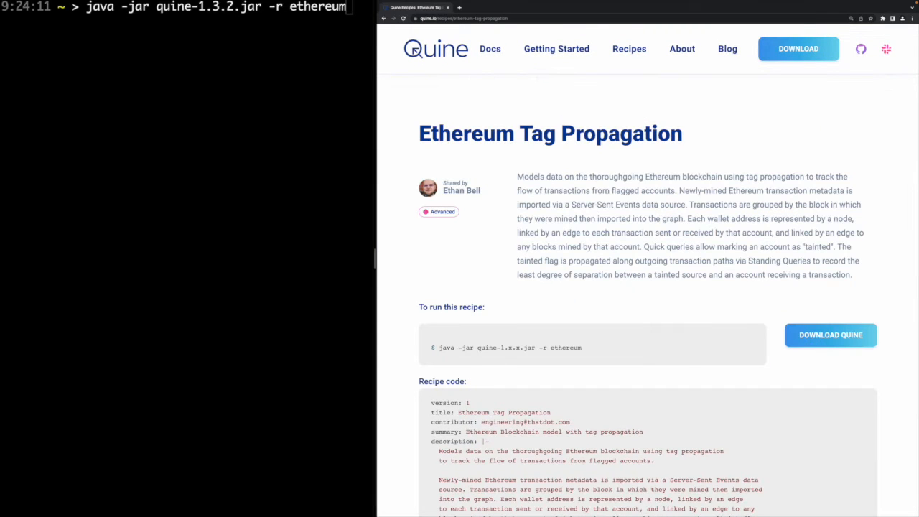
scroll(596, 232, down, 1)
click(265, 127)
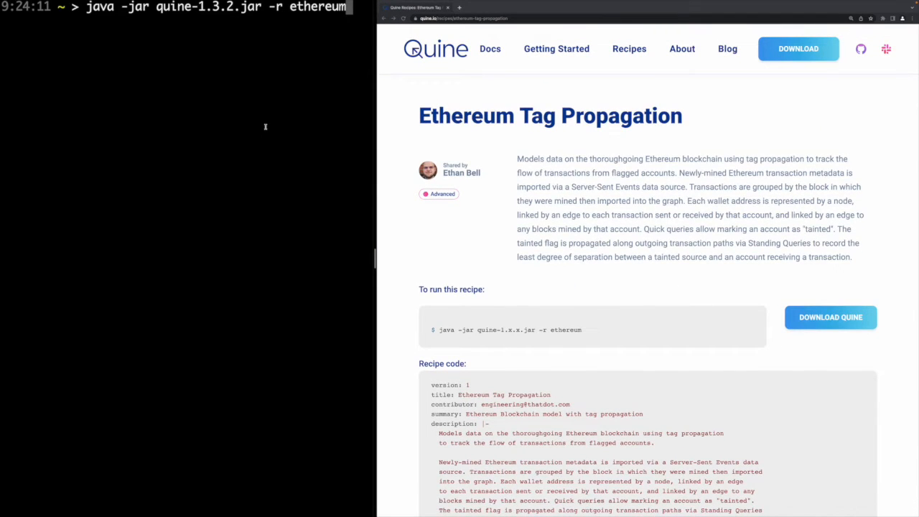
key(Return)
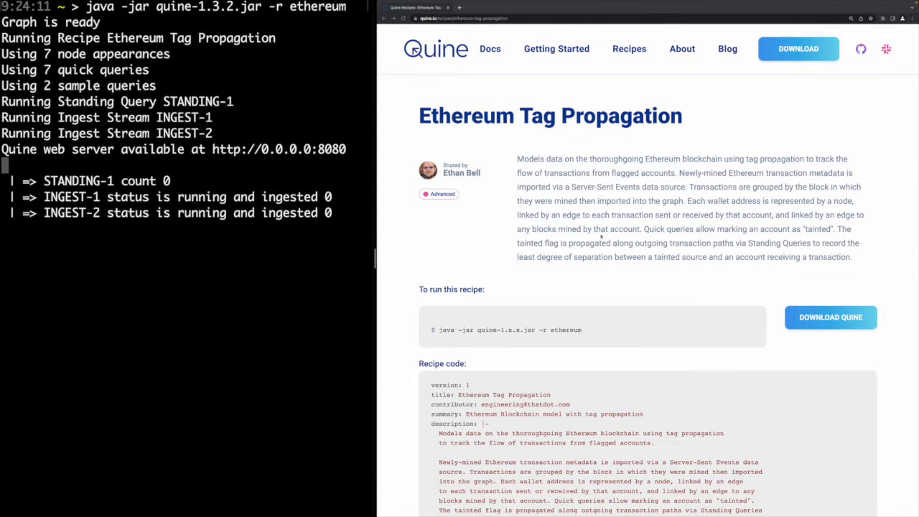
Examine the recipe's two ingest streams, highlighting their blocks_head and mined_transactions source URLs.
scroll(598, 238, down, 5)
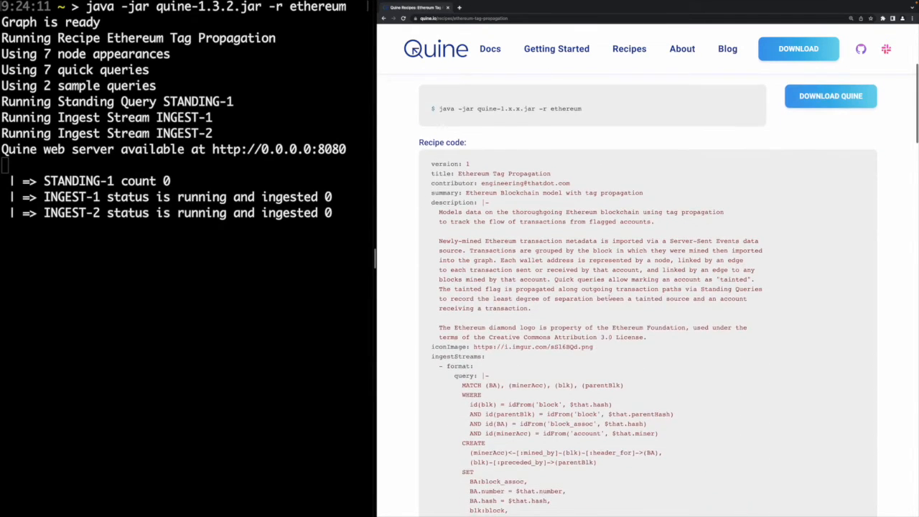
scroll(609, 298, down, 3)
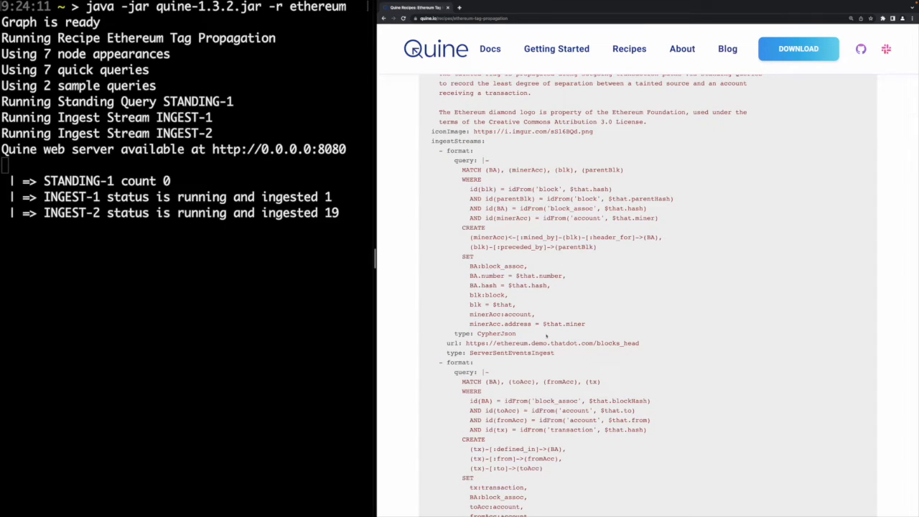
drag(638, 343, 468, 344)
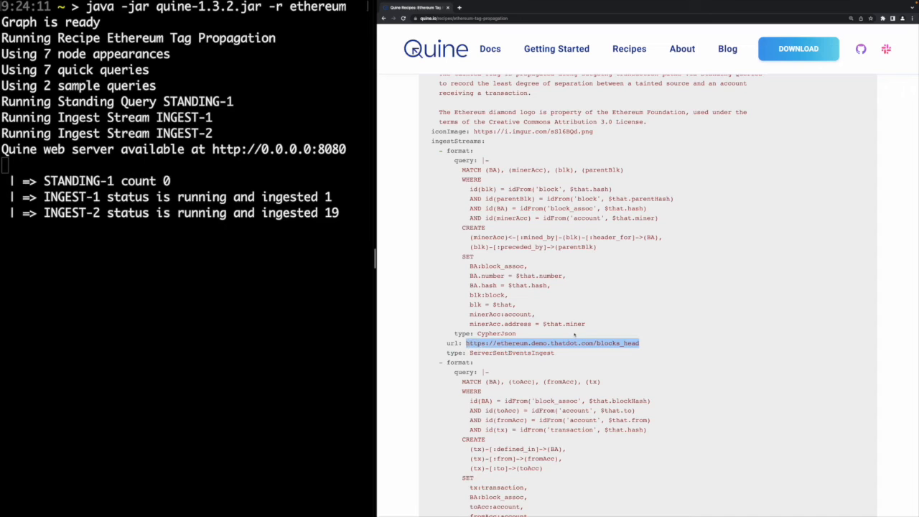
scroll(579, 346, down, 2)
drag(667, 433, 467, 434)
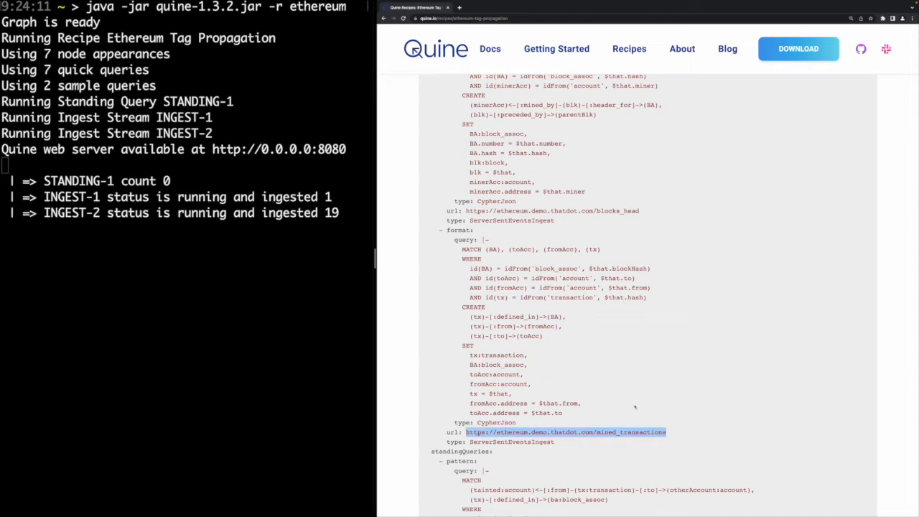
scroll(572, 308, up, 1)
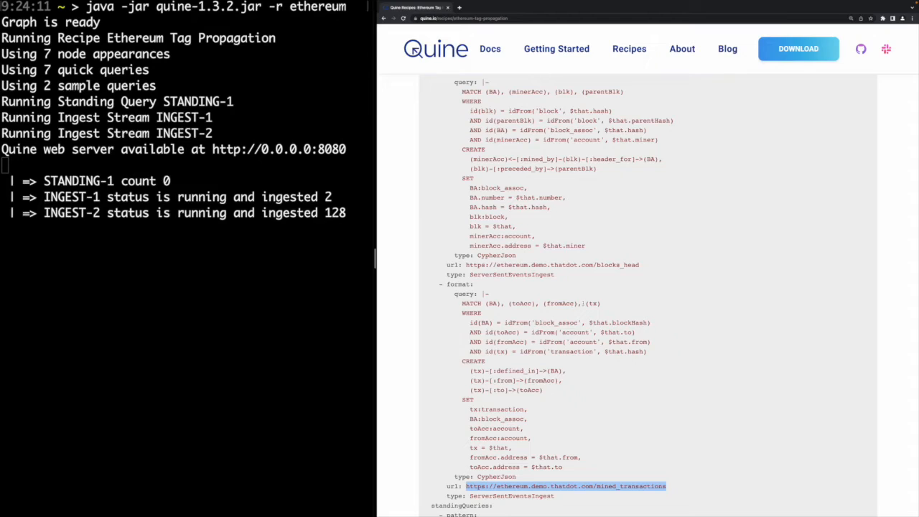
Open the Quine web interface at localhost:8080 in a new browser tab.
key(ctrl+t)
text(localhost:8080)
key(Return)
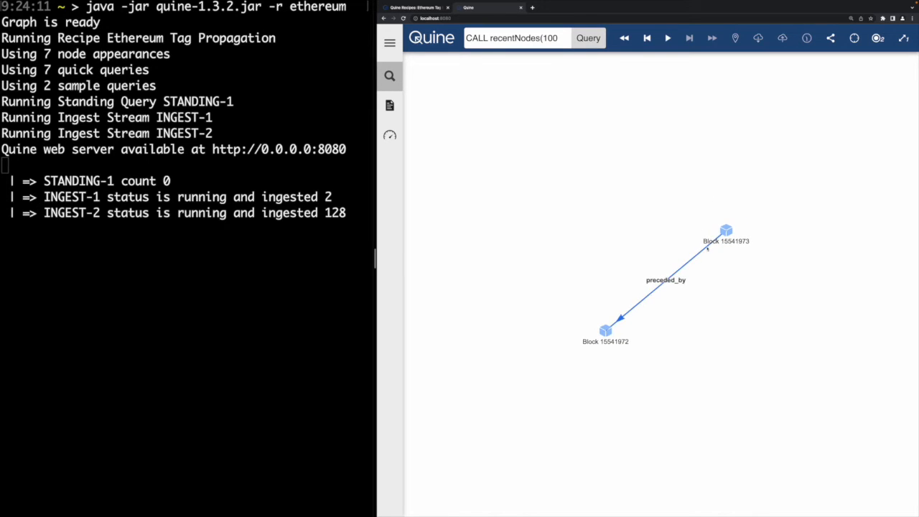
Expand Block 15541973 and arrange the neighbouring blocks, miner account and transactions node in a cross around it.
drag(605, 332, 568, 233)
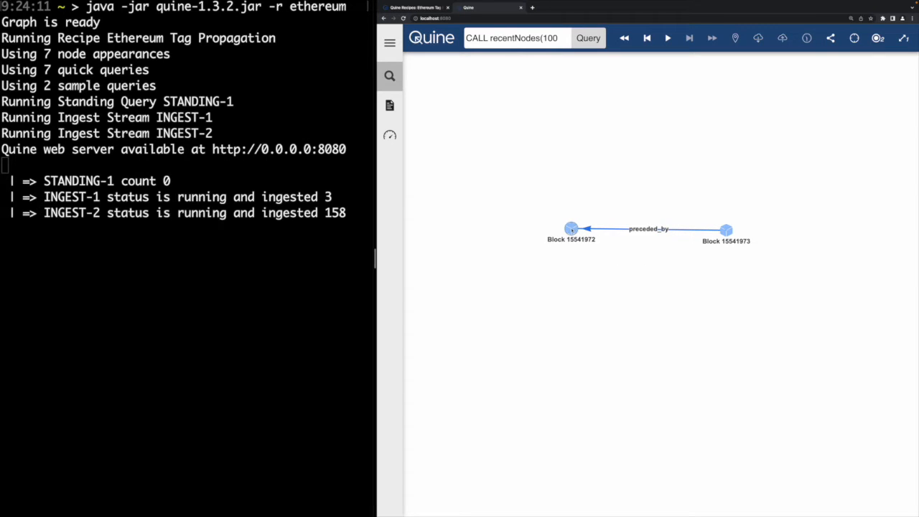
double_click(728, 231)
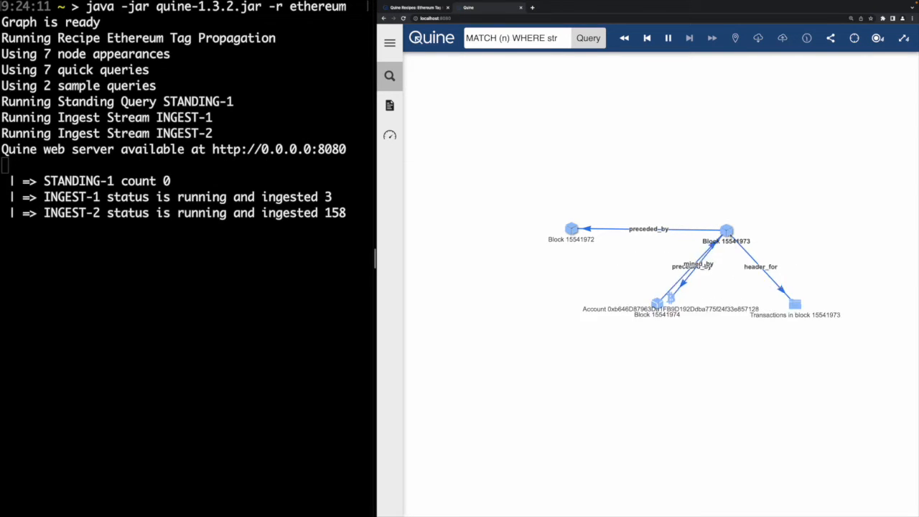
drag(678, 353, 731, 142)
drag(600, 320, 861, 232)
drag(803, 361, 731, 304)
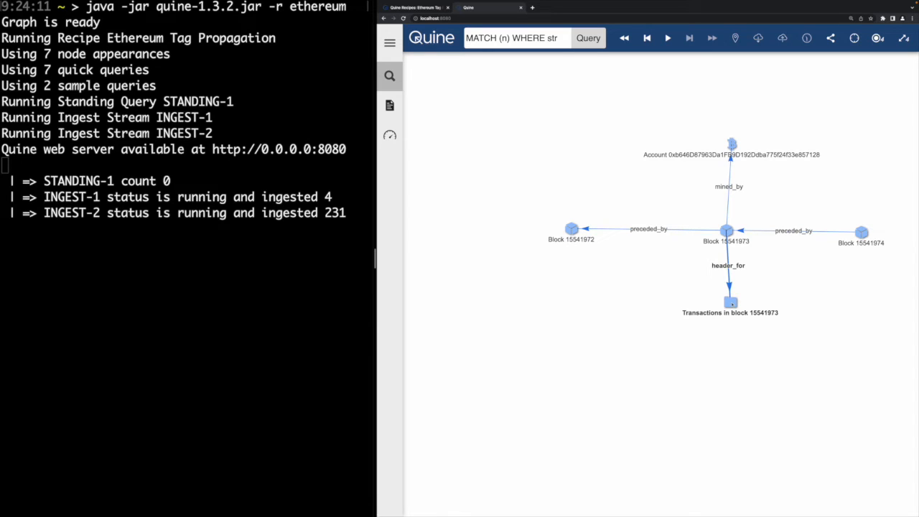
Expand the Transactions in block 15541973 node to render three transfers and arrange them in a row beneath it.
double_click(732, 304)
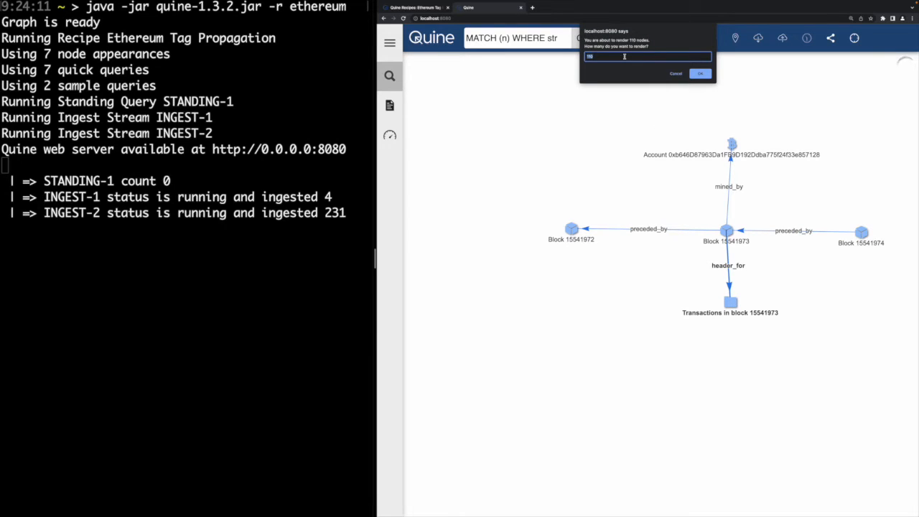
key(Return)
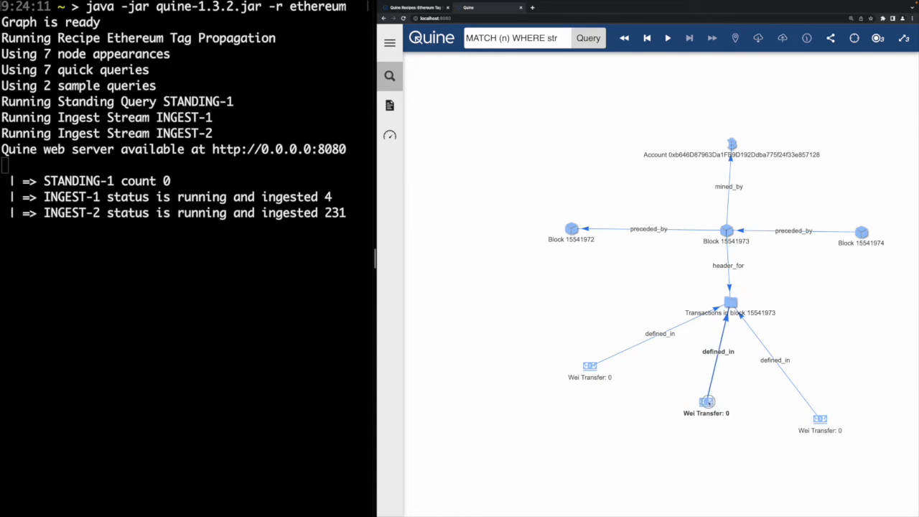
drag(741, 388, 689, 386)
drag(537, 364, 580, 393)
click(584, 394)
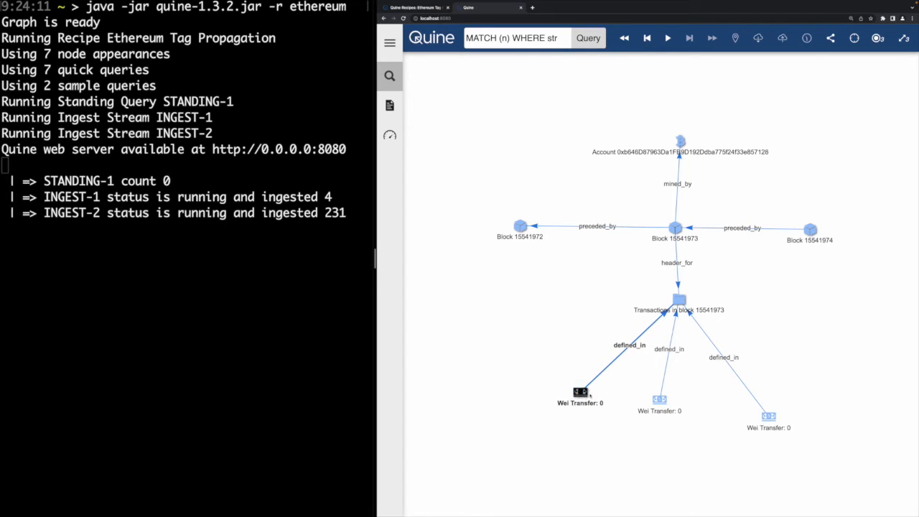
click(661, 400)
drag(773, 415, 753, 381)
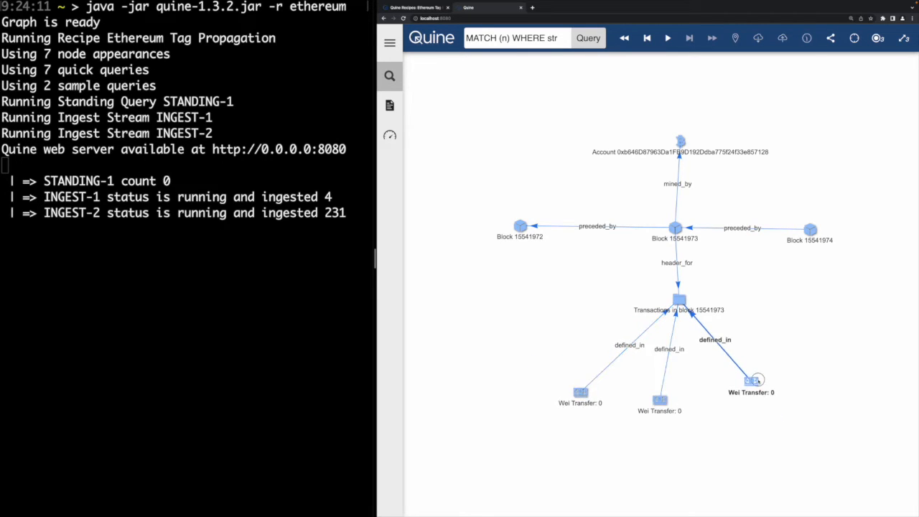
Expand the middle Wei Transfer node and arrange its from account at the lower left and its to account at the lower right.
double_click(659, 401)
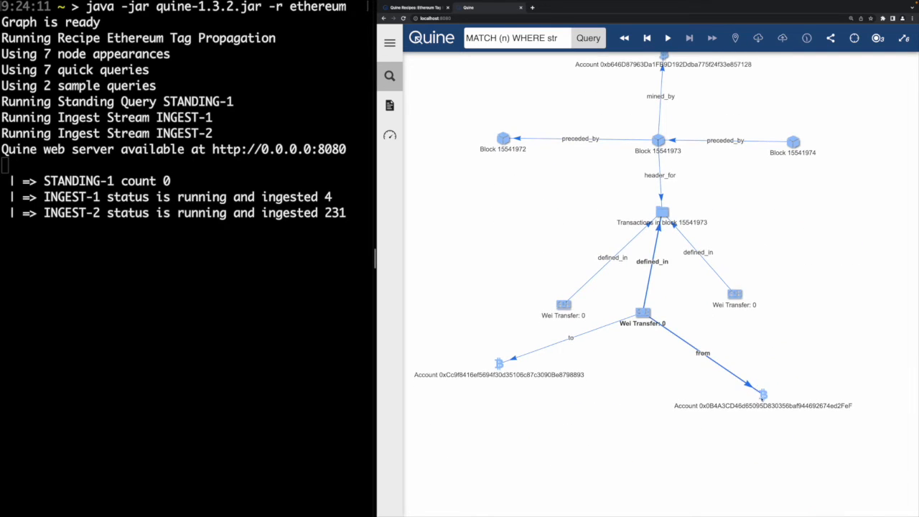
drag(763, 395, 554, 400)
drag(499, 363, 727, 414)
drag(752, 272, 754, 302)
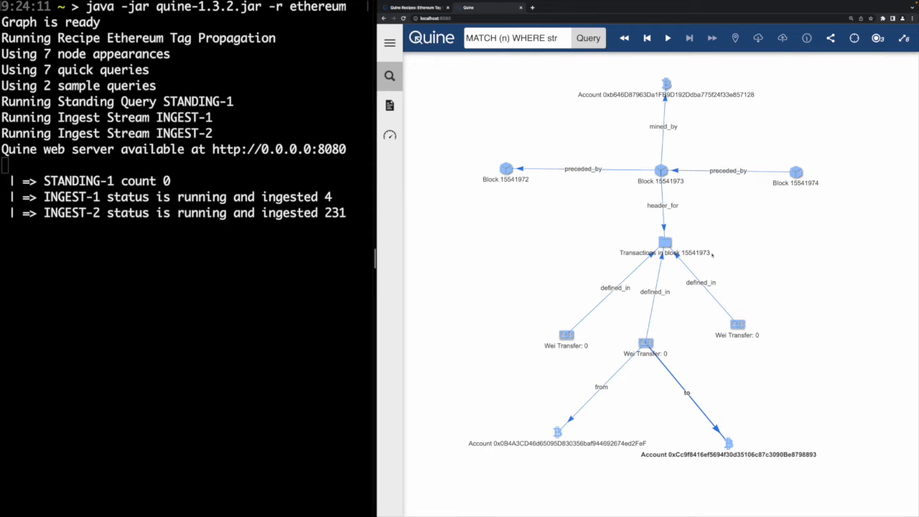
click(724, 362)
key(super+a)
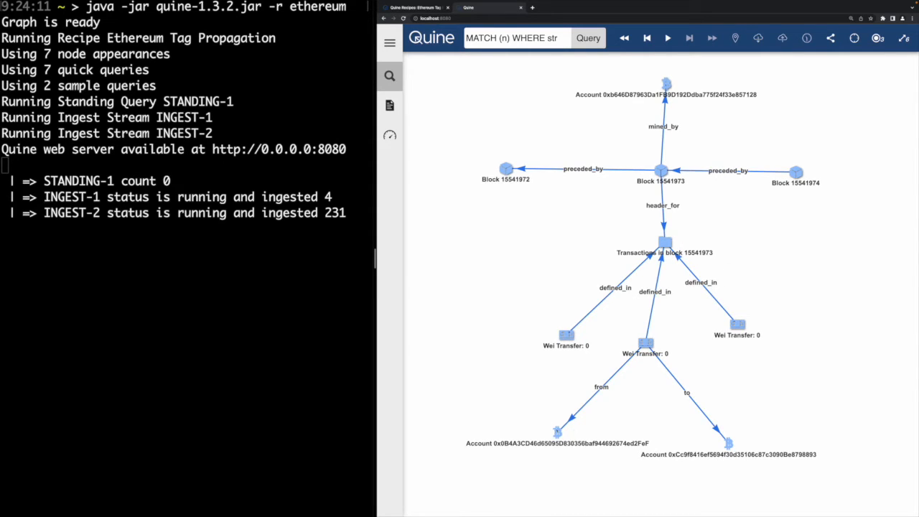
click(630, 426)
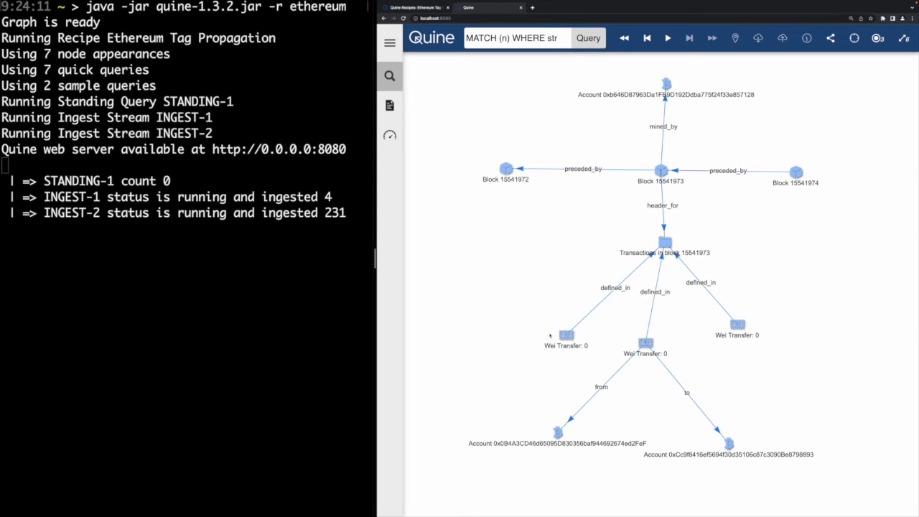
Return to the recipe page and examine the standingQueries section, highlighting the MATCH clause of its pattern query.
click(414, 7)
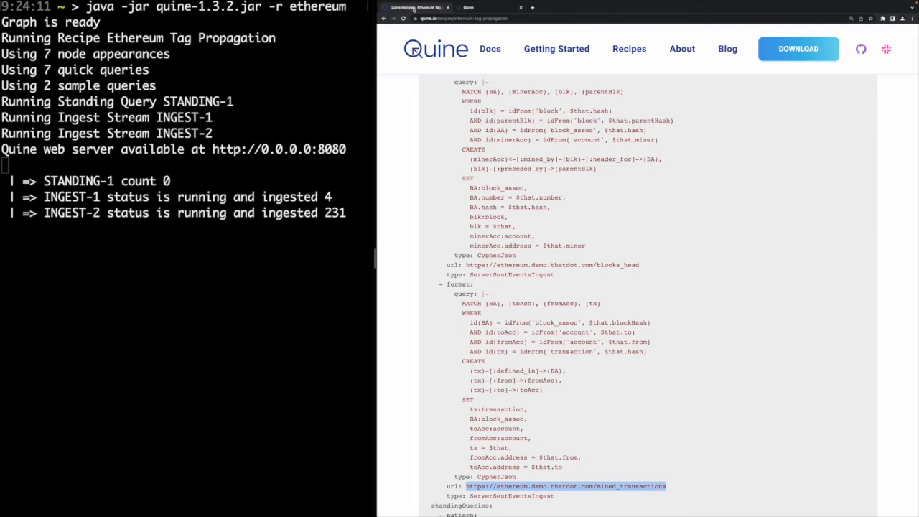
scroll(585, 303, down, 5)
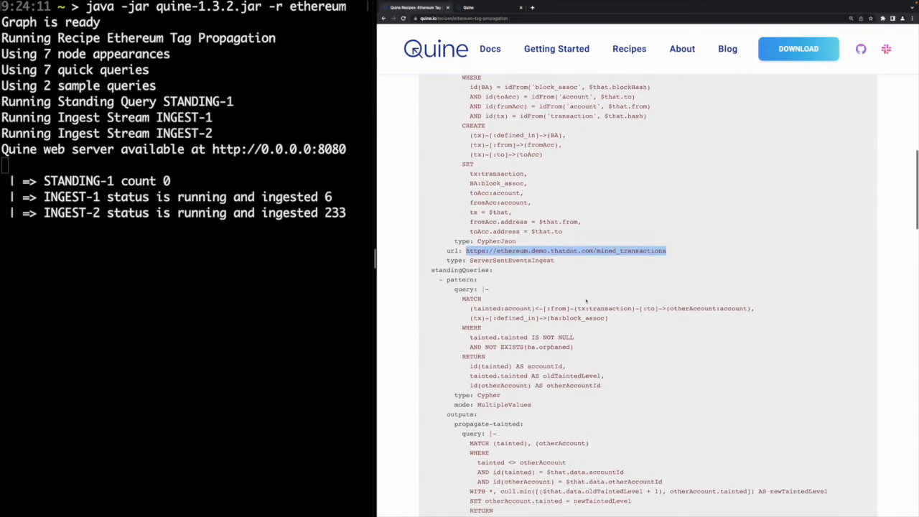
scroll(579, 295, down, 1)
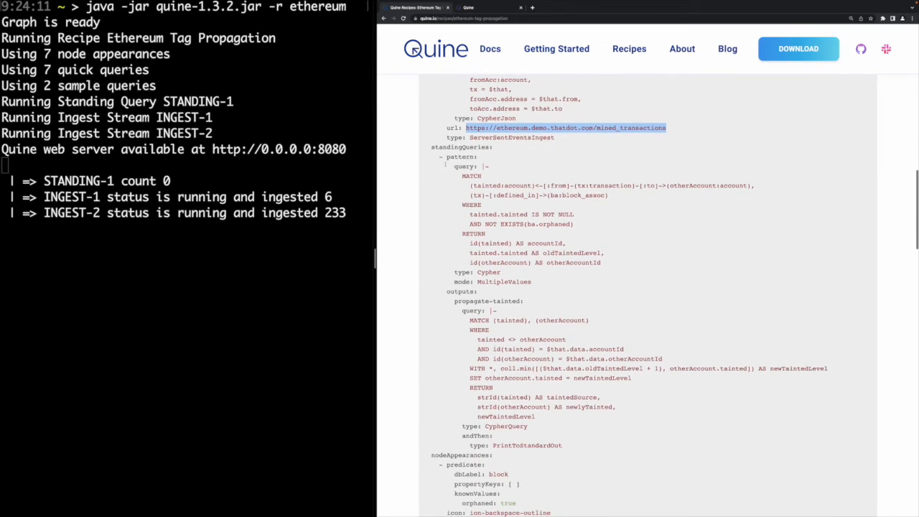
double_click(444, 146)
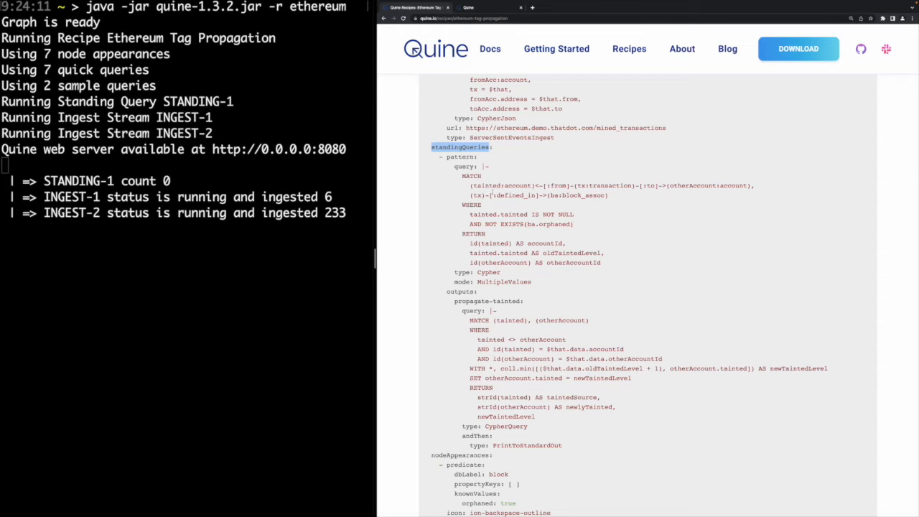
drag(462, 176, 614, 197)
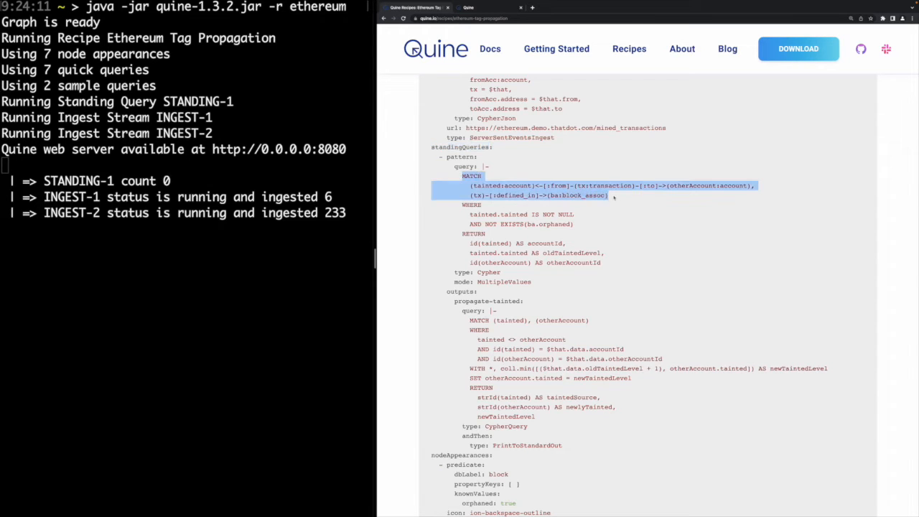
scroll(514, 219, down, 1)
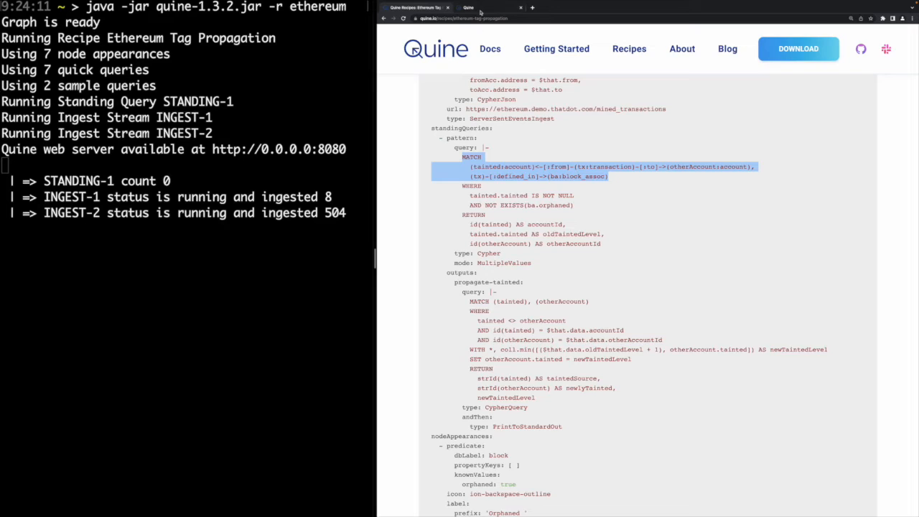
Return to the graph and mark the middle transfer's from account as tainted.
click(480, 12)
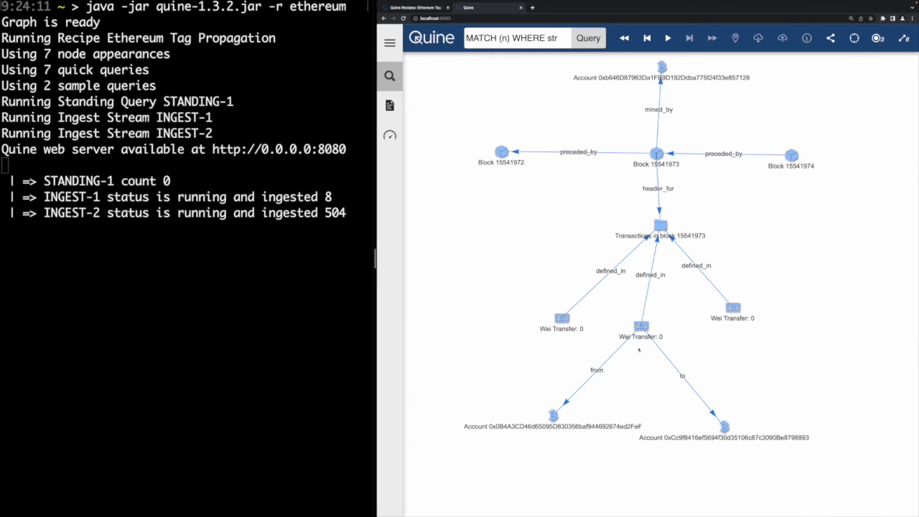
right_click(553, 416)
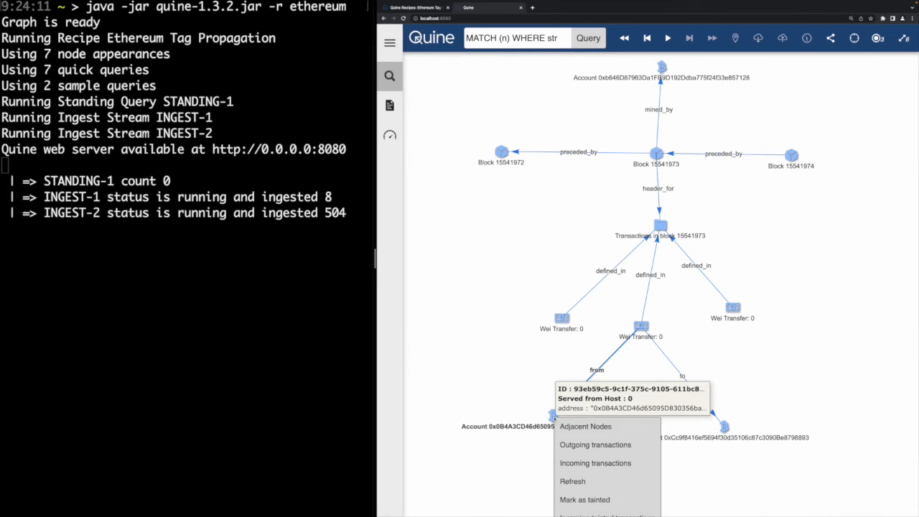
click(600, 500)
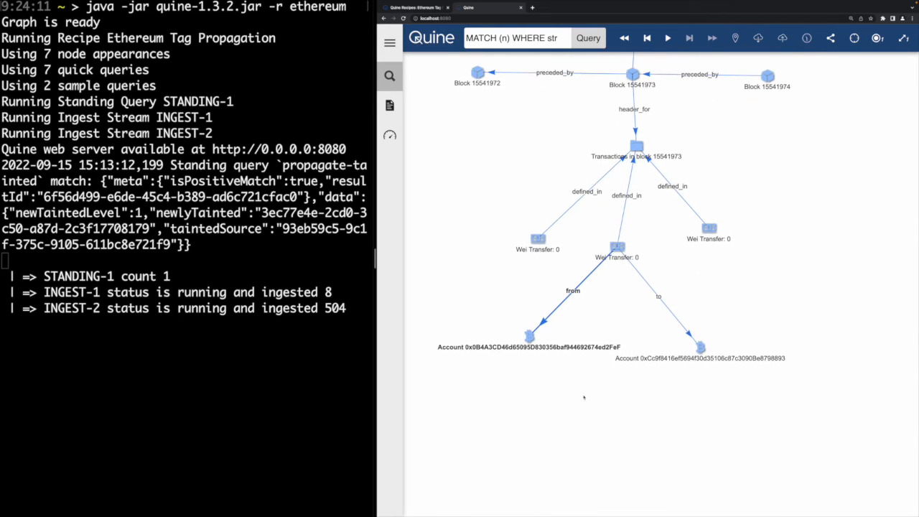
Examine the propagate-tainted standing query match in the terminal, highlighting its metadata and taint fields.
double_click(190, 181)
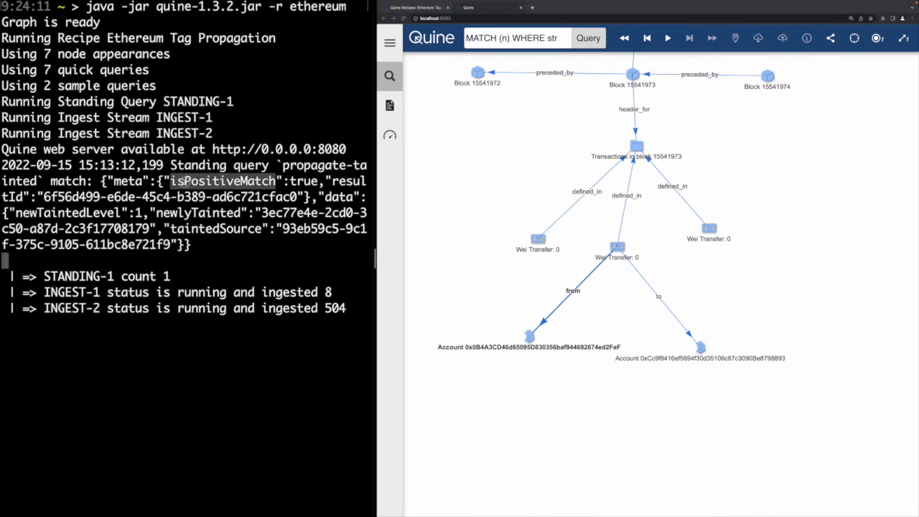
double_click(130, 181)
drag(129, 181, 194, 232)
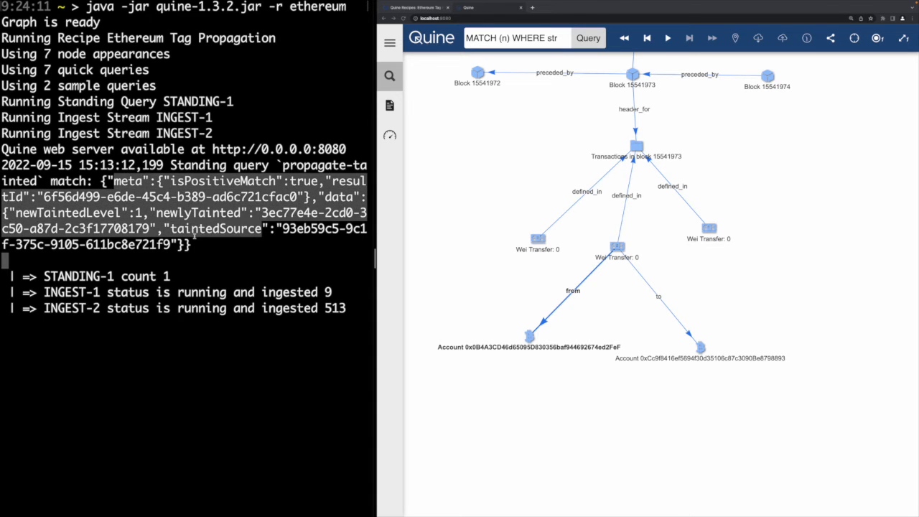
click(193, 234)
Select all nodes in the graph and refresh them.
click(530, 335)
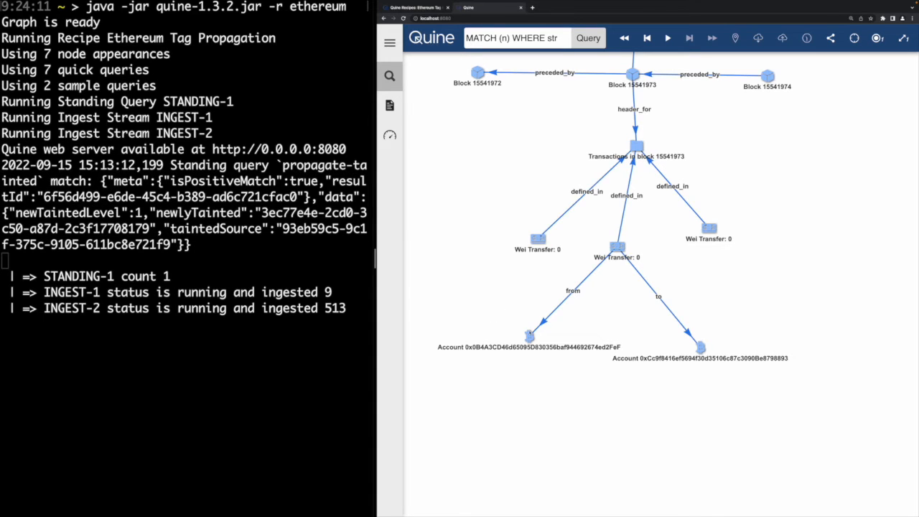
right_click(531, 336)
click(561, 366)
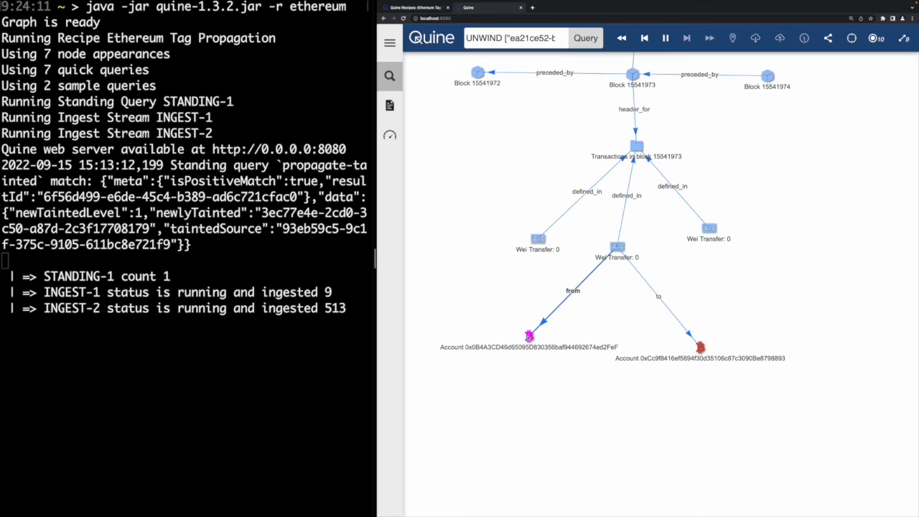
Show the outgoing transactions of the tainted from account and inspect the receiving account's properties.
right_click(529, 336)
click(617, 361)
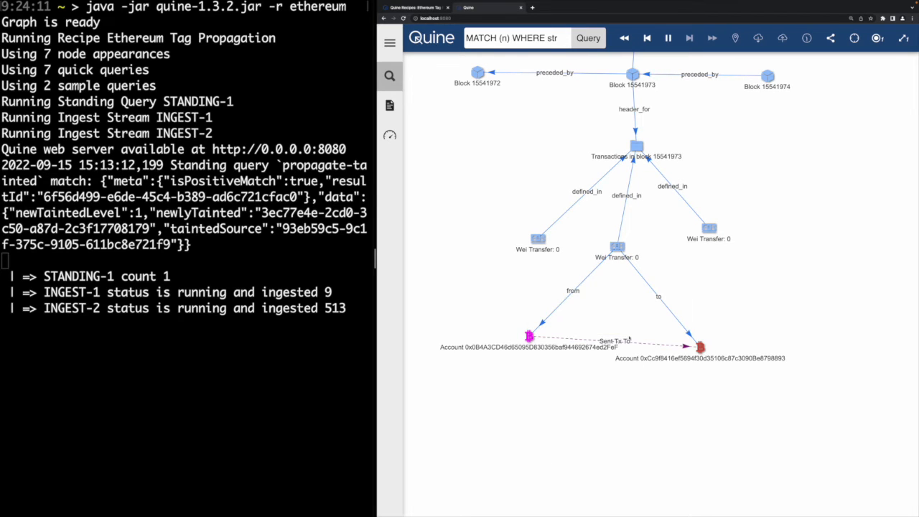
mouse_move(700, 347)
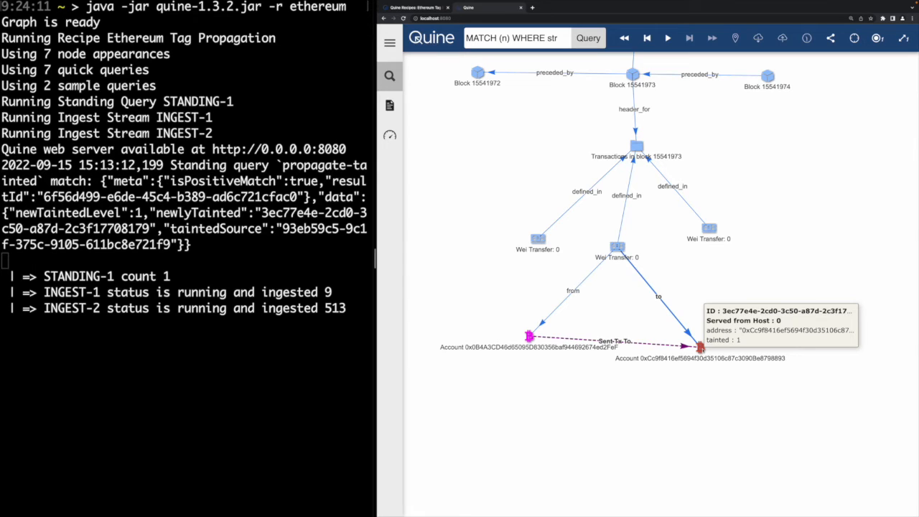
Load localhost:8080 in a new browser tab and run the sample query that starts with "MATCH (downstream:a".
key(super+t)
text(localhost:8080)
key(Return)
click(563, 41)
click(560, 76)
click(588, 38)
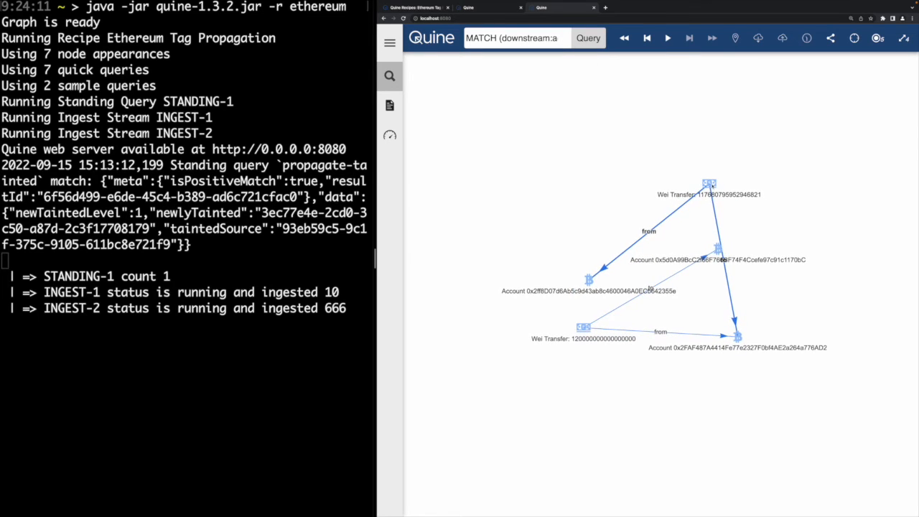
Arrange the graph as a chain, with the two transfers side by side above their three linked accounts.
drag(583, 331, 773, 188)
drag(719, 250, 818, 306)
drag(738, 337, 707, 297)
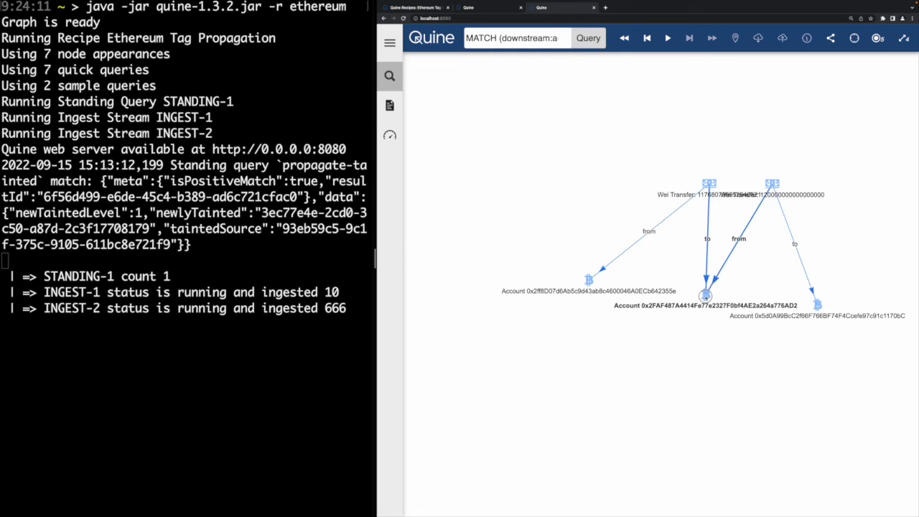
drag(709, 183, 632, 194)
drag(775, 184, 766, 200)
drag(720, 165, 677, 173)
click(677, 175)
key(super+a)
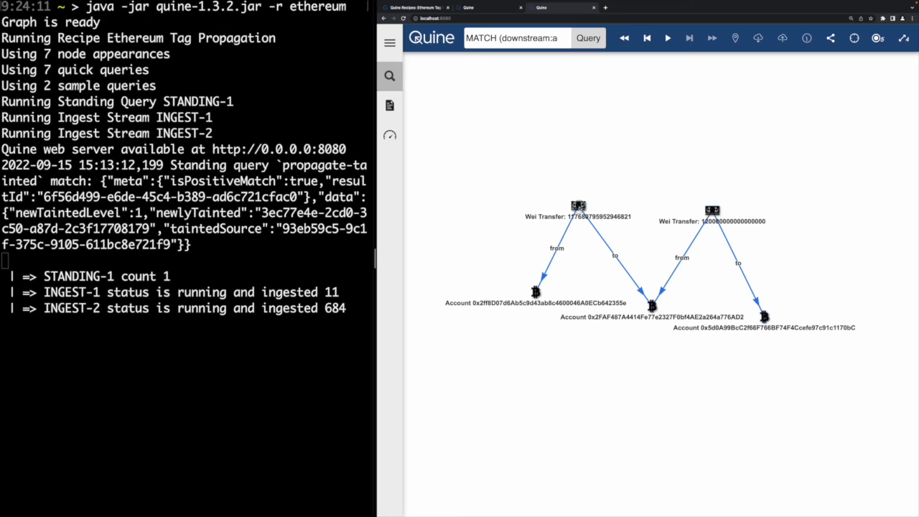
click(645, 185)
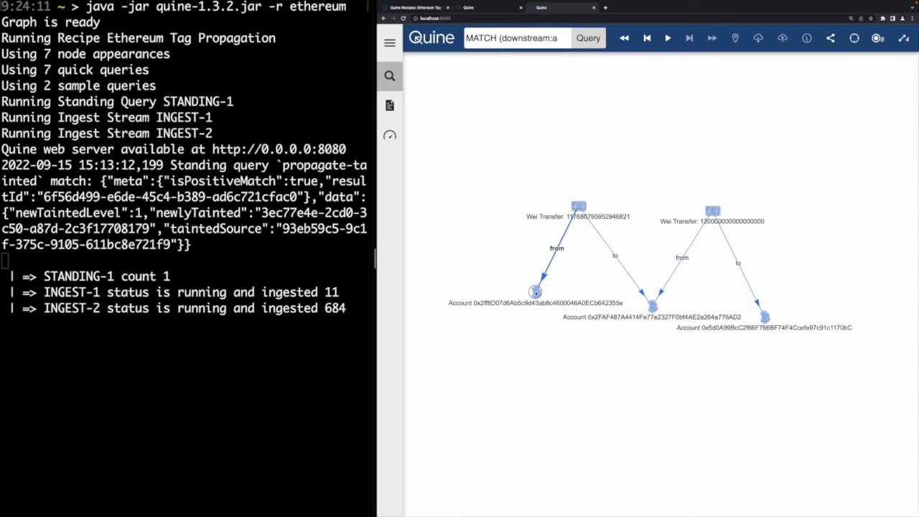
Mark the left transfer's from account as tainted and refresh all nodes in the graph.
right_click(535, 293)
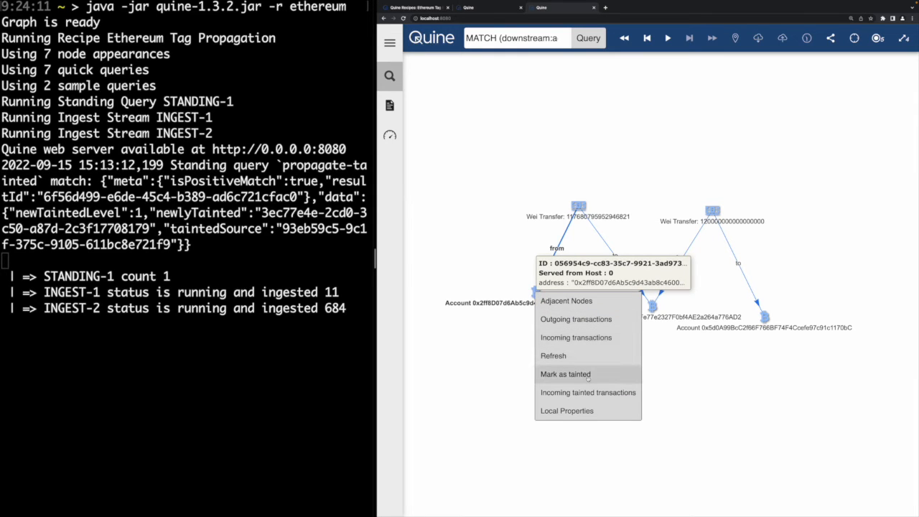
click(588, 378)
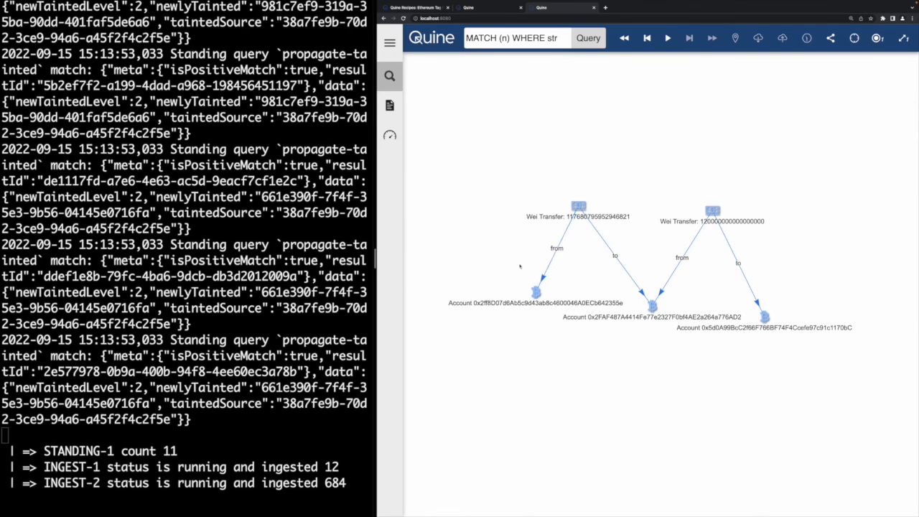
right_click(536, 293)
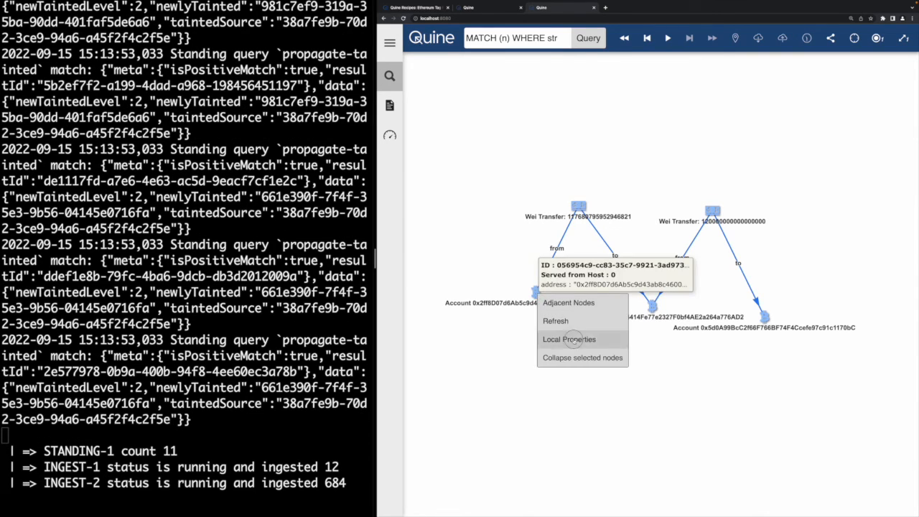
click(569, 339)
click(906, 429)
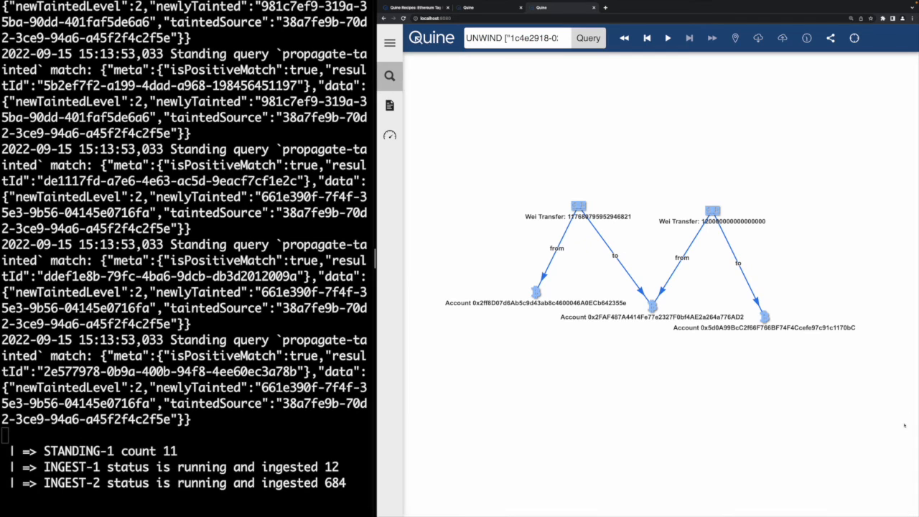
right_click(537, 293)
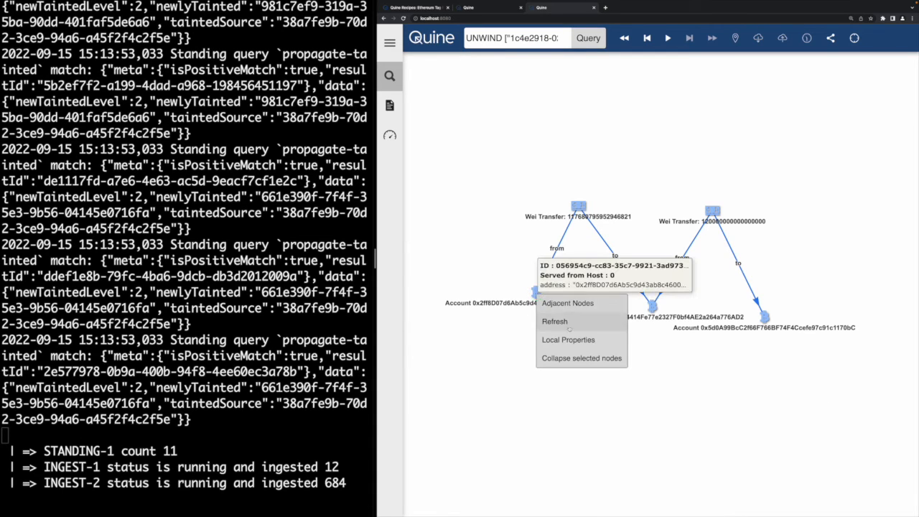
click(569, 321)
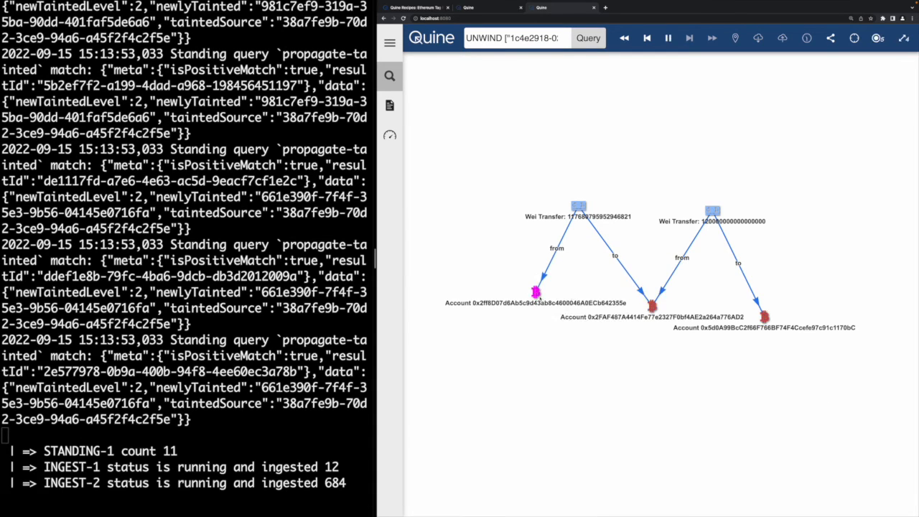
Show the outgoing transactions of the tainted from account and of the middle account shared by both transfers.
mouse_move(536, 292)
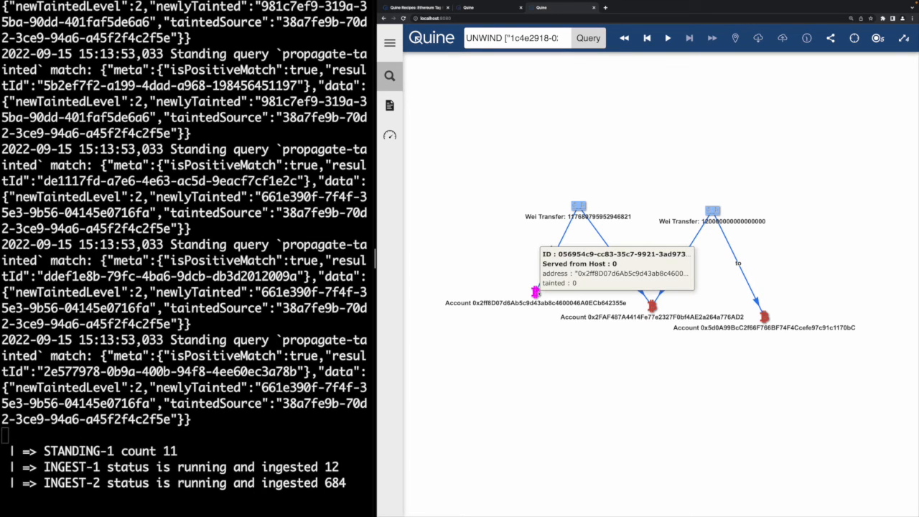
mouse_move(652, 308)
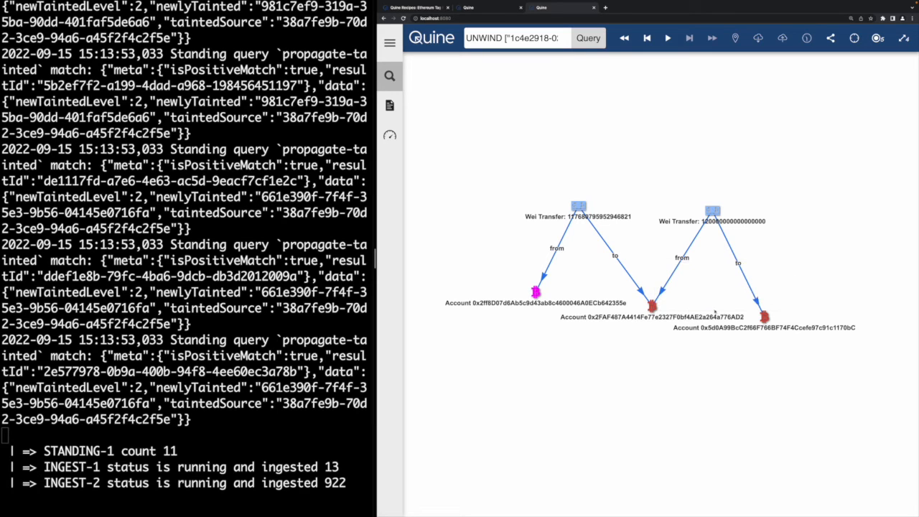
right_click(535, 291)
click(507, 277)
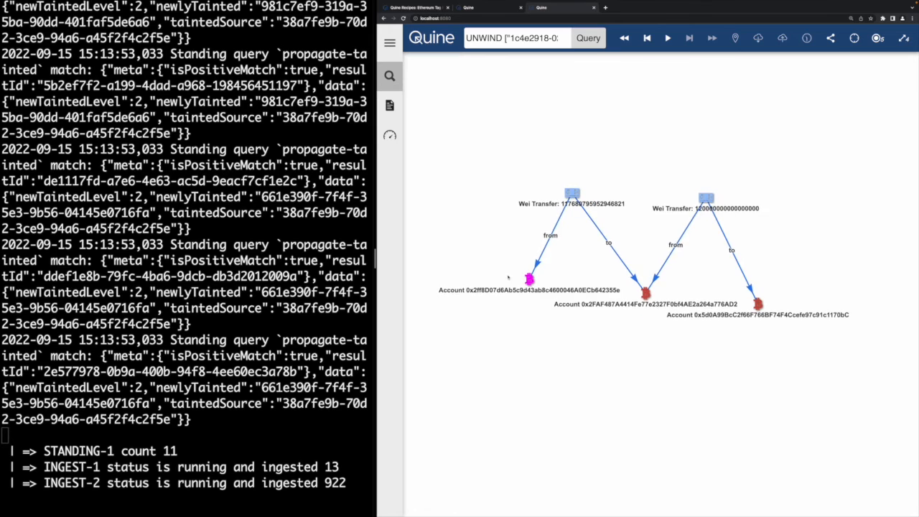
right_click(528, 279)
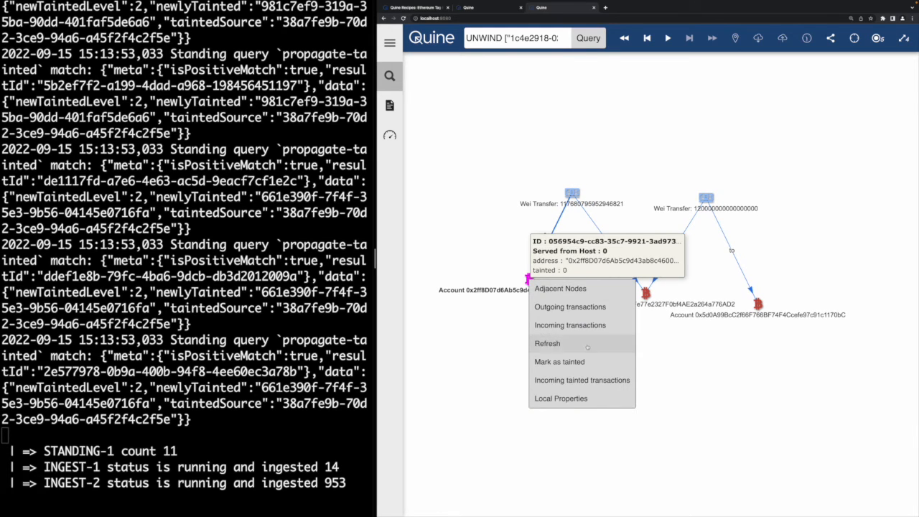
click(574, 327)
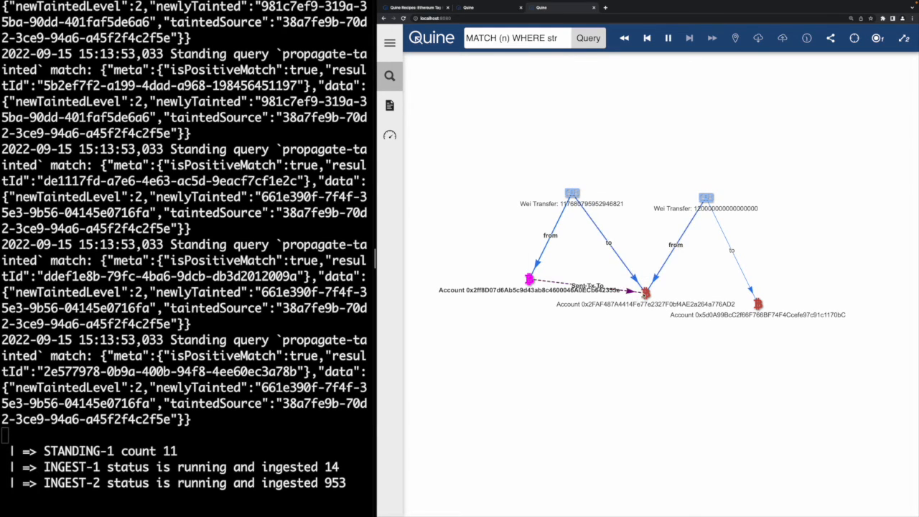
right_click(644, 293)
click(678, 321)
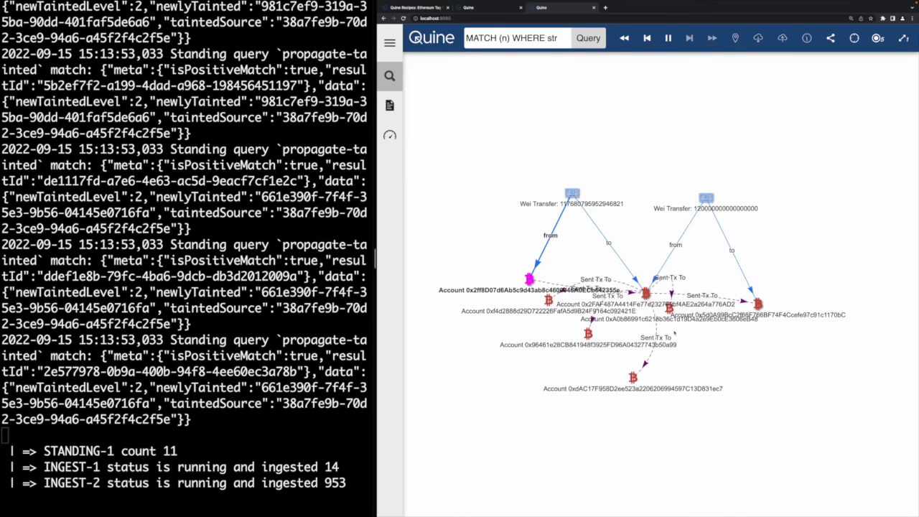
Fan out the newly added receiving accounts in a column on the right side of the graph.
drag(673, 305, 798, 249)
drag(548, 298, 758, 279)
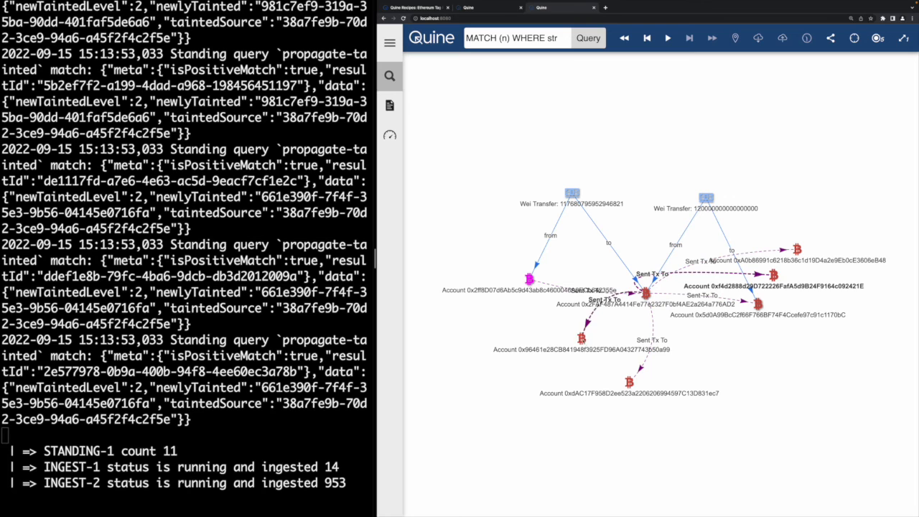
drag(582, 338, 769, 341)
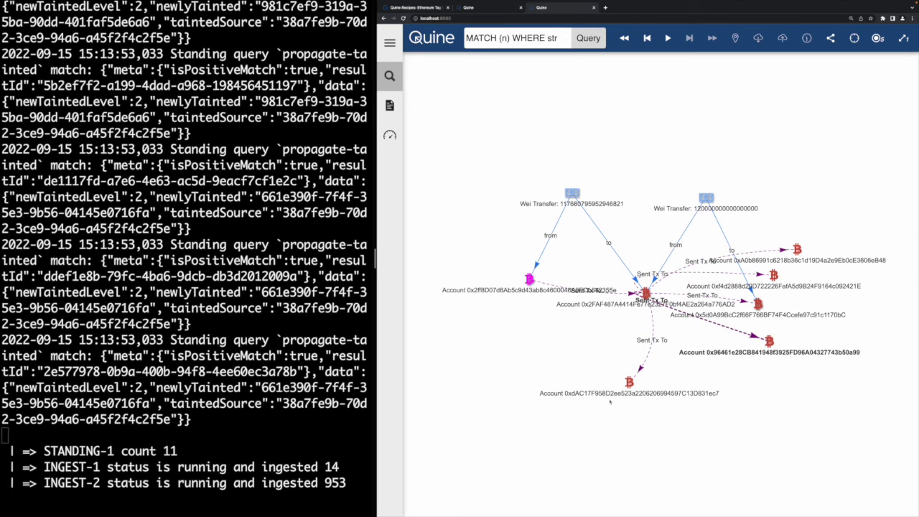
drag(629, 382, 765, 395)
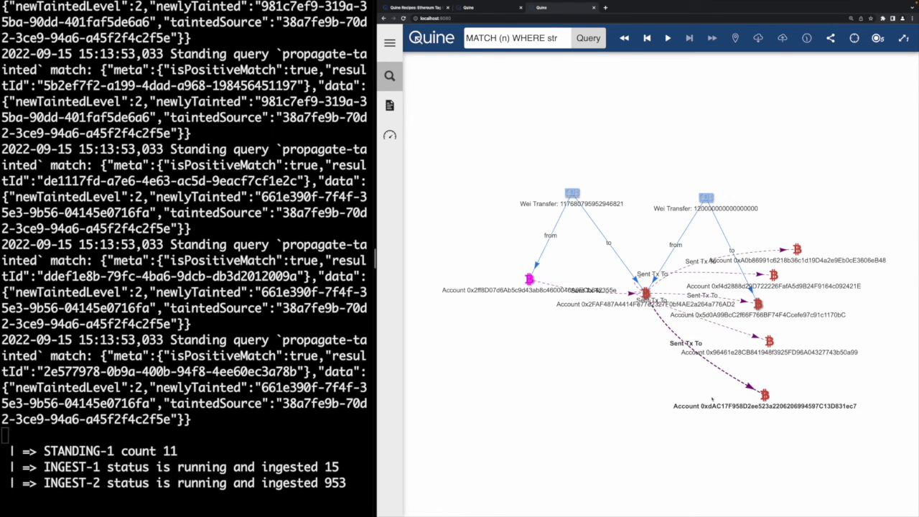
Highlight one propagate-tainted standing query match in the terminal, review the matches and return to the graph.
triple_click(215, 276)
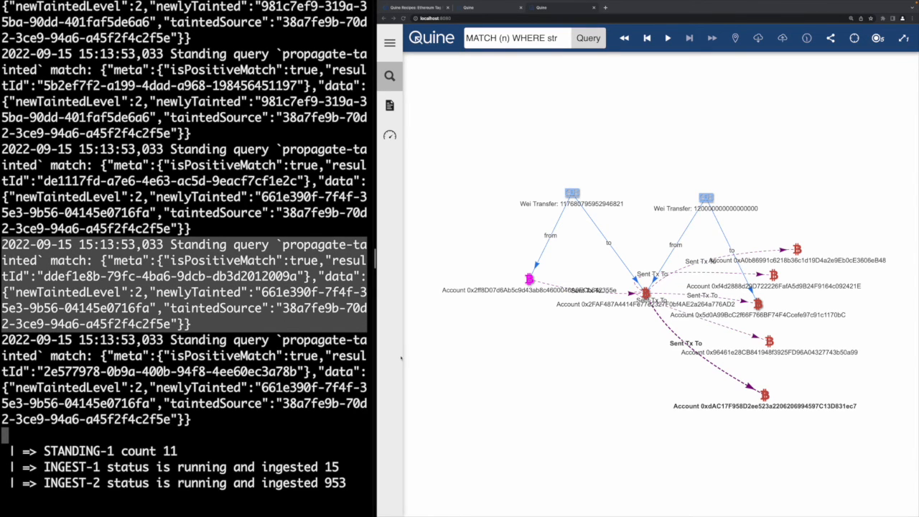
click(557, 382)
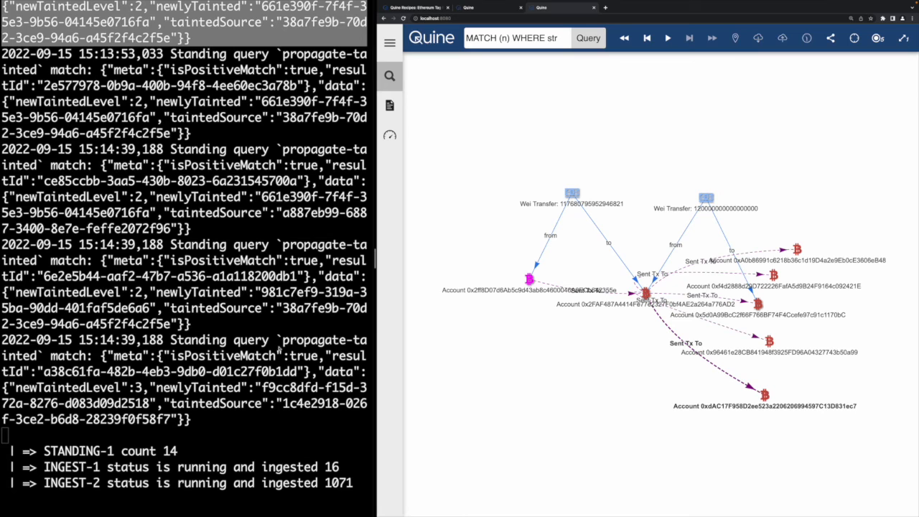
drag(602, 394, 590, 399)
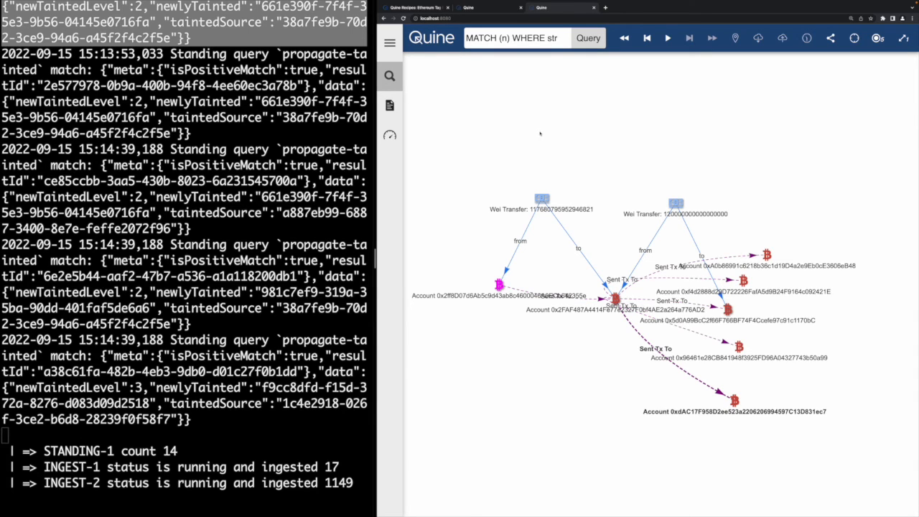
Return to the Ethereum Tag Propagation recipe page and browse the site's full list of Quine recipes.
click(431, 9)
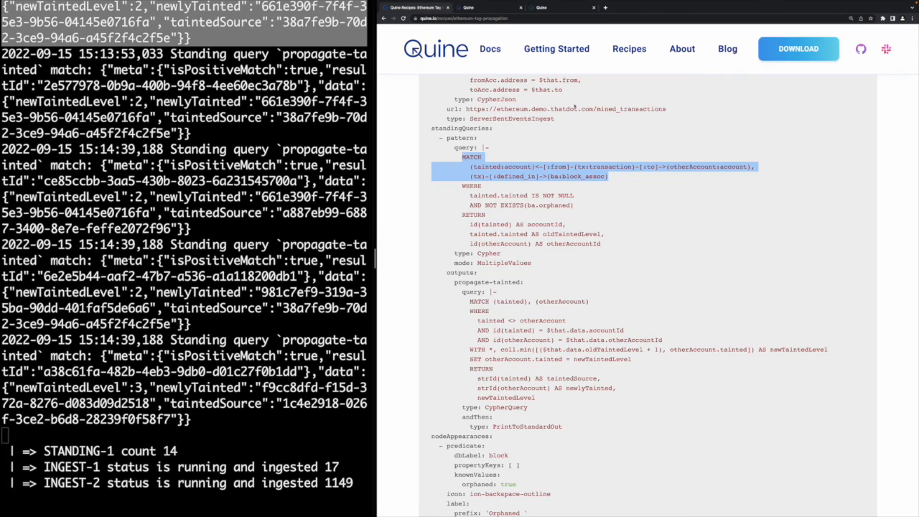
scroll(606, 140, up, 3)
click(629, 48)
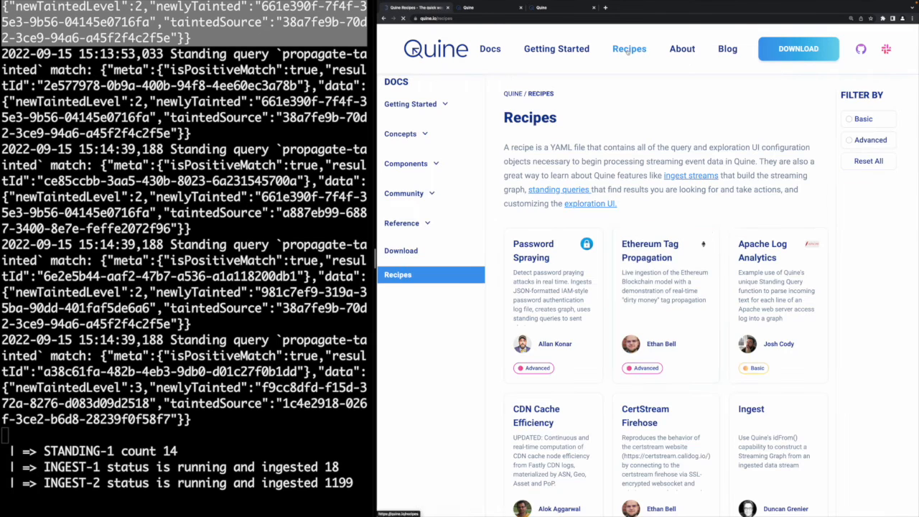
scroll(728, 224, down, 3)
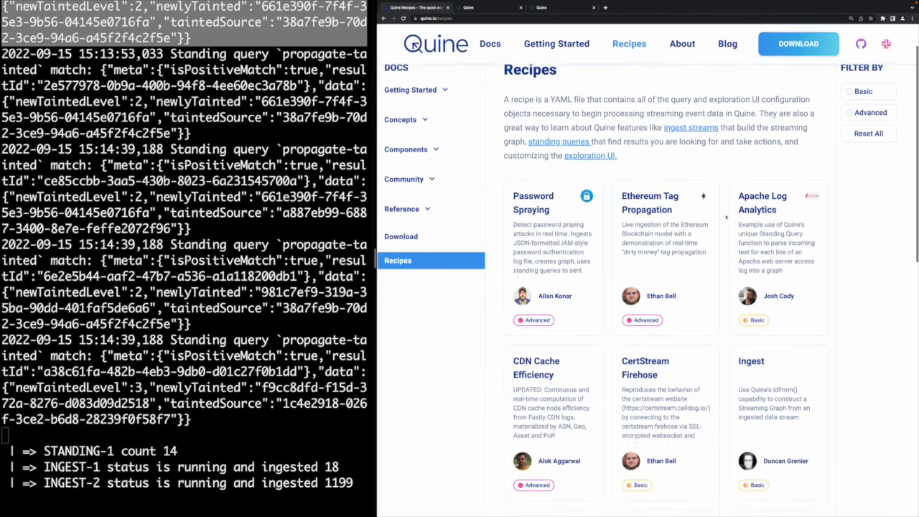